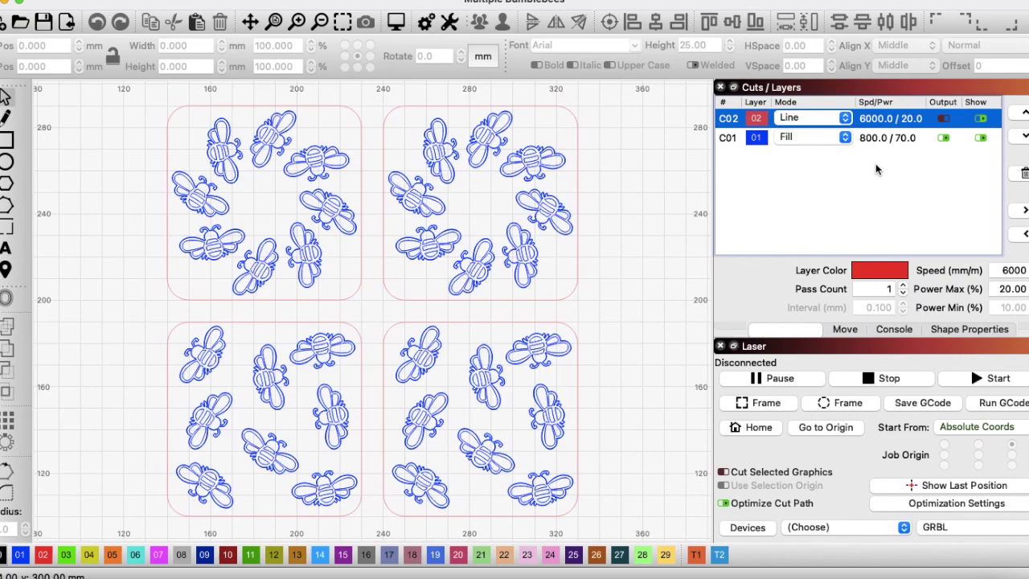
Open the job Preview for the four-tile bumblebee coaster layout.
{"action": "left_click", "coordinate": [405, 24]}
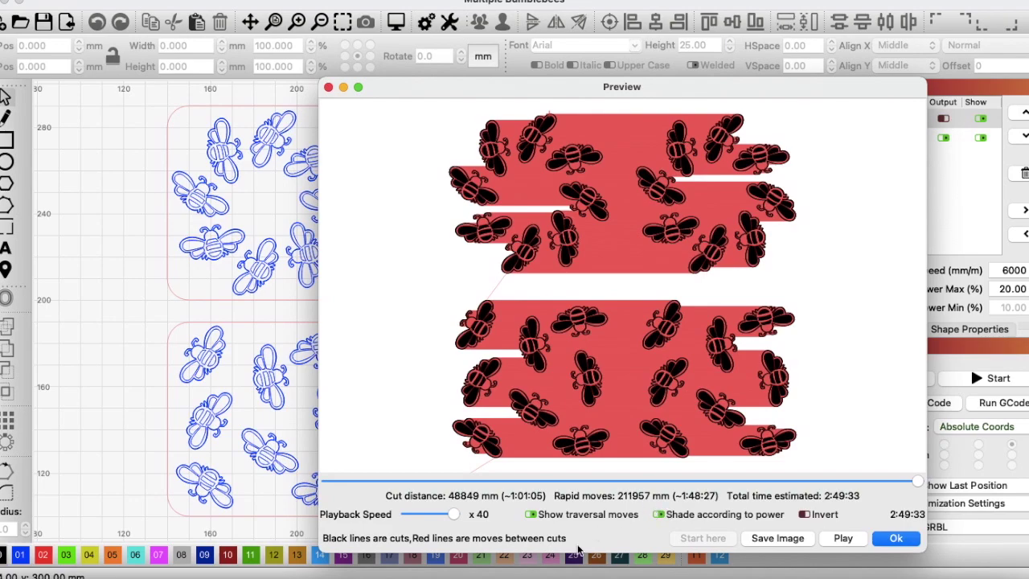
Play back the simulated cut path for the 2:49:33 bumblebee job.
{"action": "left_click", "coordinate": [842, 539]}
Close Preview and change the C01 fill layer speed from 800 to 1600 mm/min.
{"action": "left_click", "coordinate": [892, 538]}
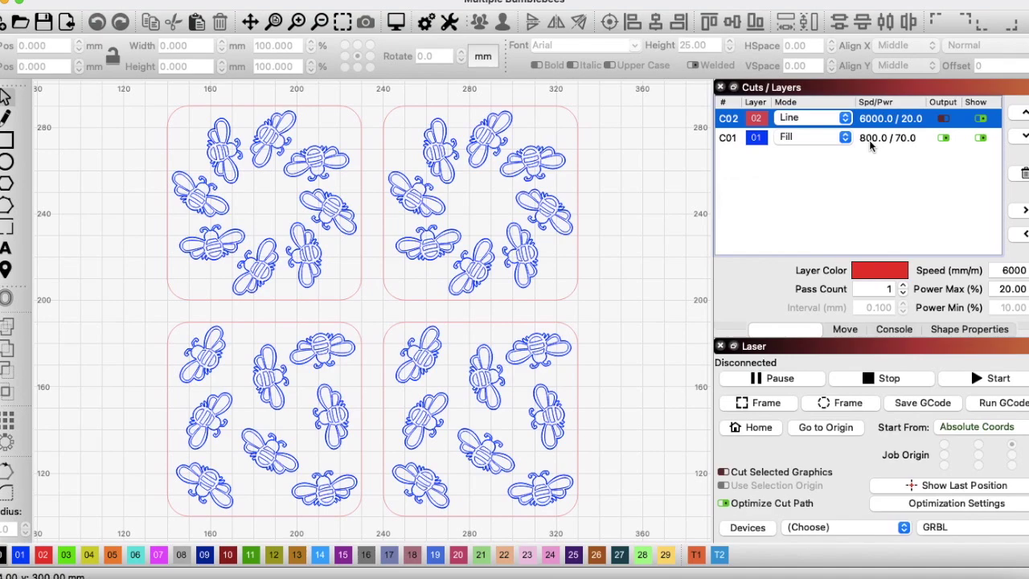
{"action": "left_click", "coordinate": [870, 143]}
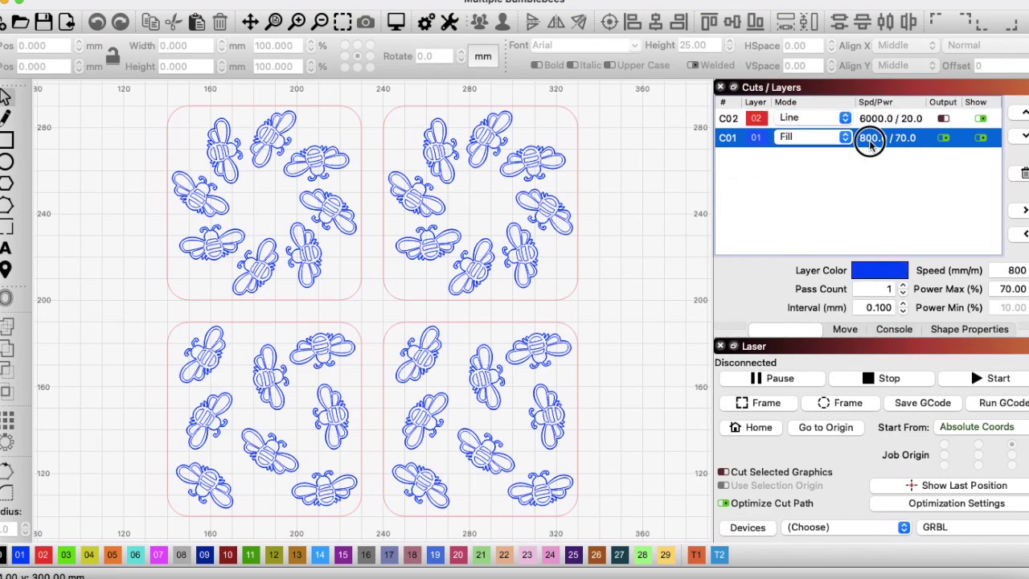
{"action": "left_click", "coordinate": [1011, 271]}
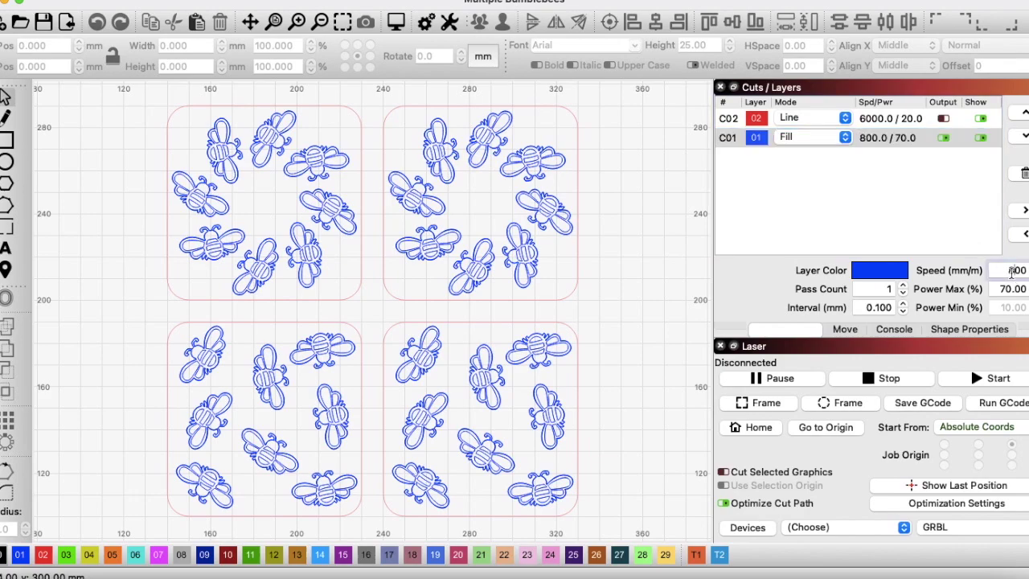
{"action": "key", "text": "BackSpace"}
{"action": "type", "text": "1"}
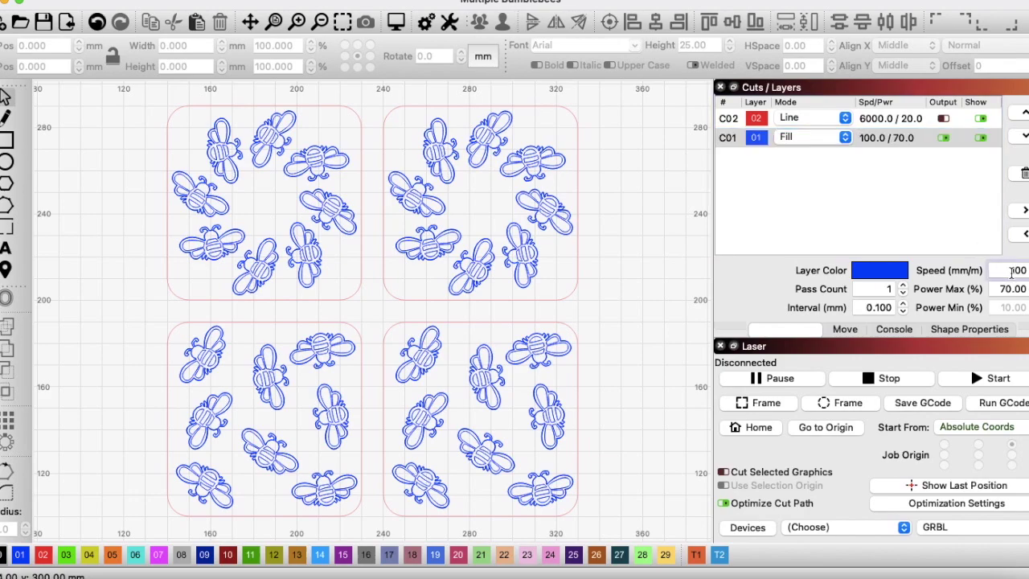
{"action": "type", "text": "6"}
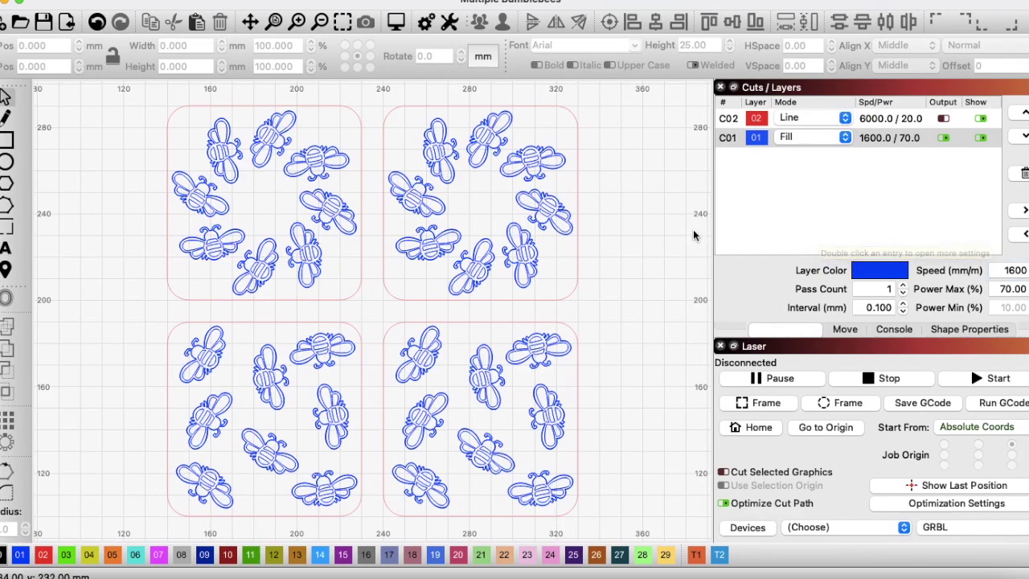
Preview the job at 1600 mm/min, then set the C01 fill speed to 3100.
{"action": "left_click", "coordinate": [397, 22]}
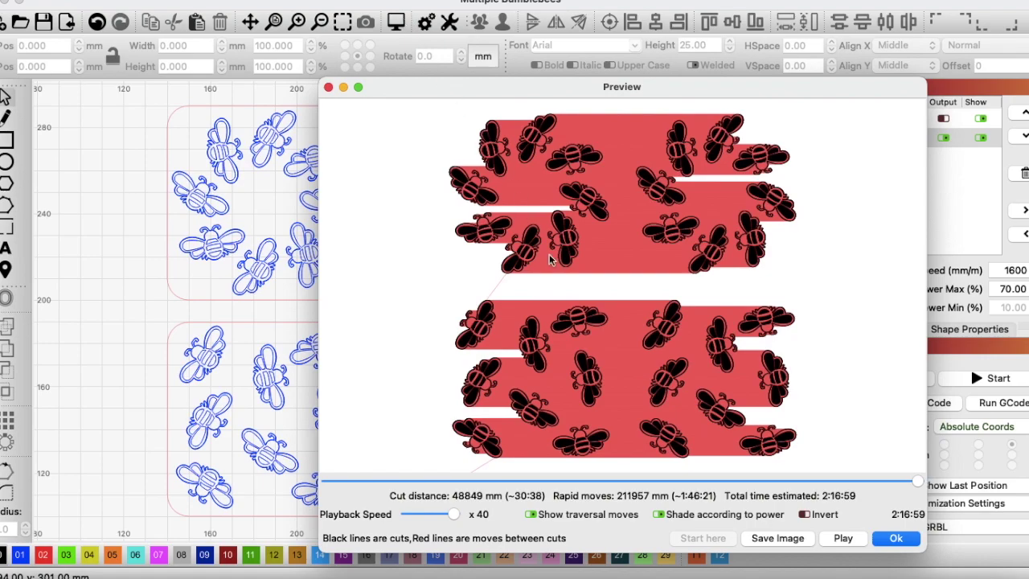
{"action": "left_click", "coordinate": [898, 538]}
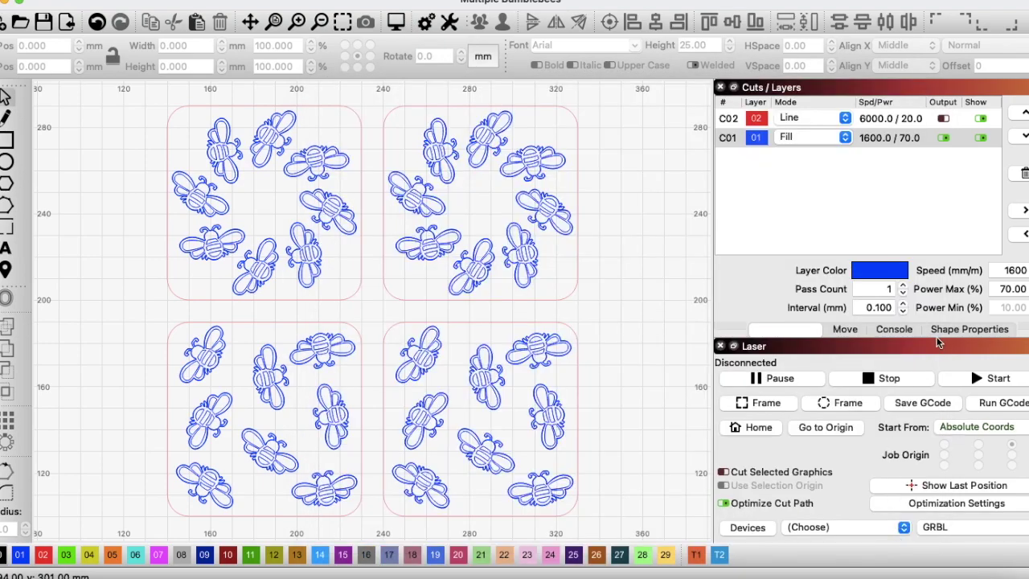
{"action": "left_click", "coordinate": [993, 270]}
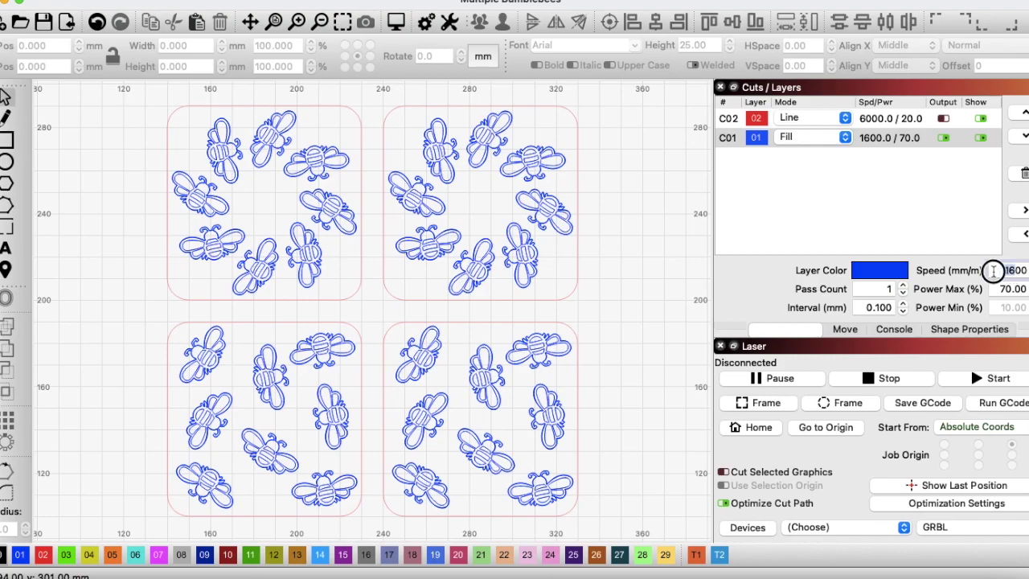
{"action": "type", "text": "3100"}
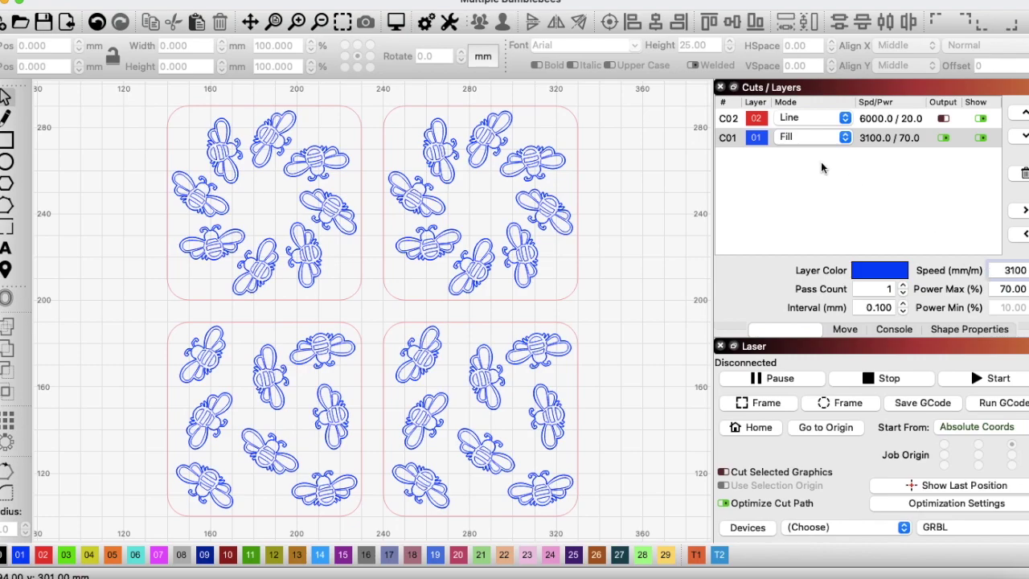
Check the 1:24:35 estimate at 3100 mm/min, then restore the fill speed to 800.
{"action": "left_click", "coordinate": [399, 22]}
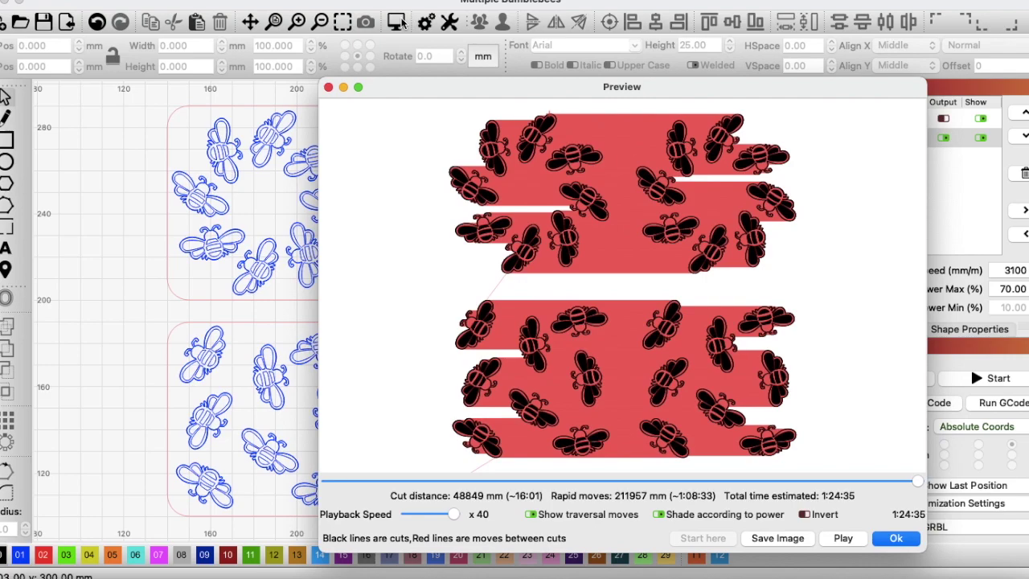
{"action": "left_click", "coordinate": [890, 541]}
{"action": "double_click", "coordinate": [1019, 270]}
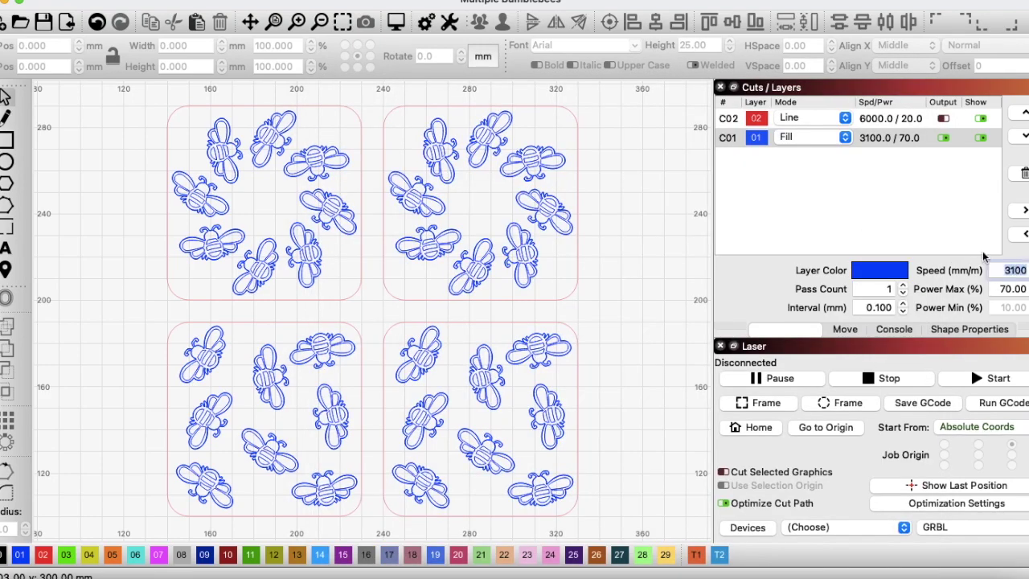
{"action": "type", "text": "800"}
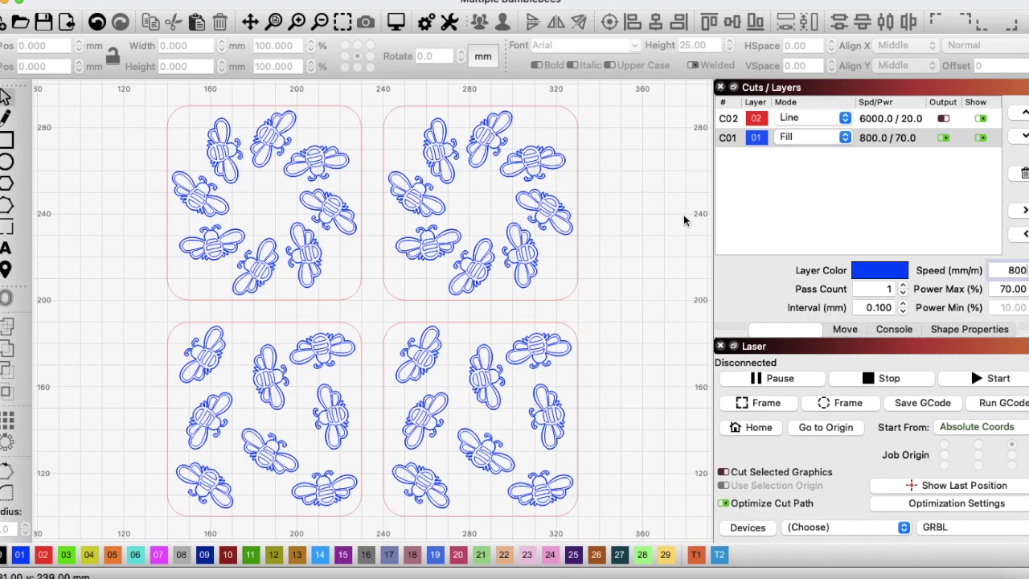
{"action": "left_click", "coordinate": [667, 214]}
Enable Flood Fill in C01's advanced settings and preview the 2:03:32 estimate.
{"action": "double_click", "coordinate": [728, 140]}
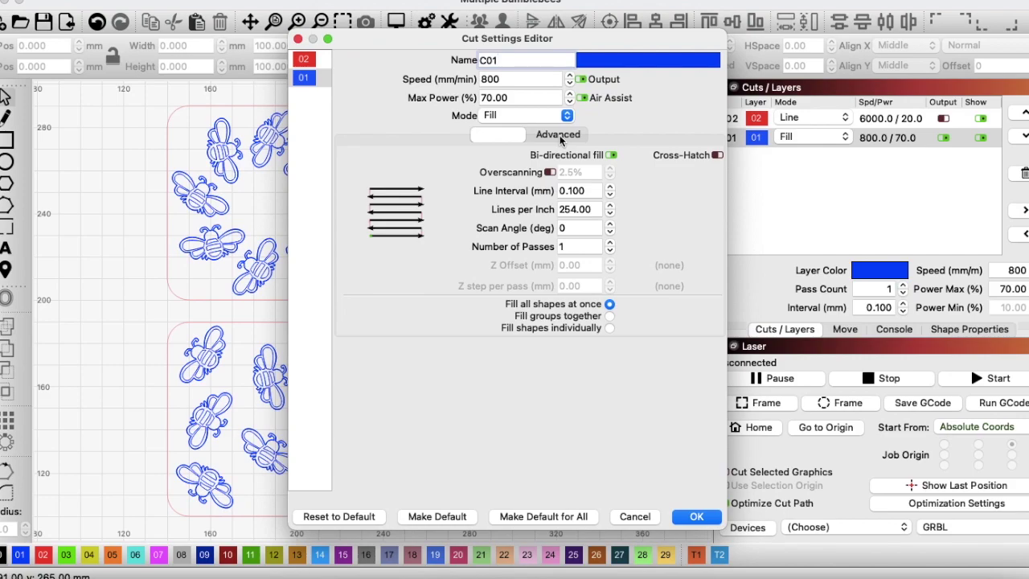
{"action": "left_click", "coordinate": [560, 137]}
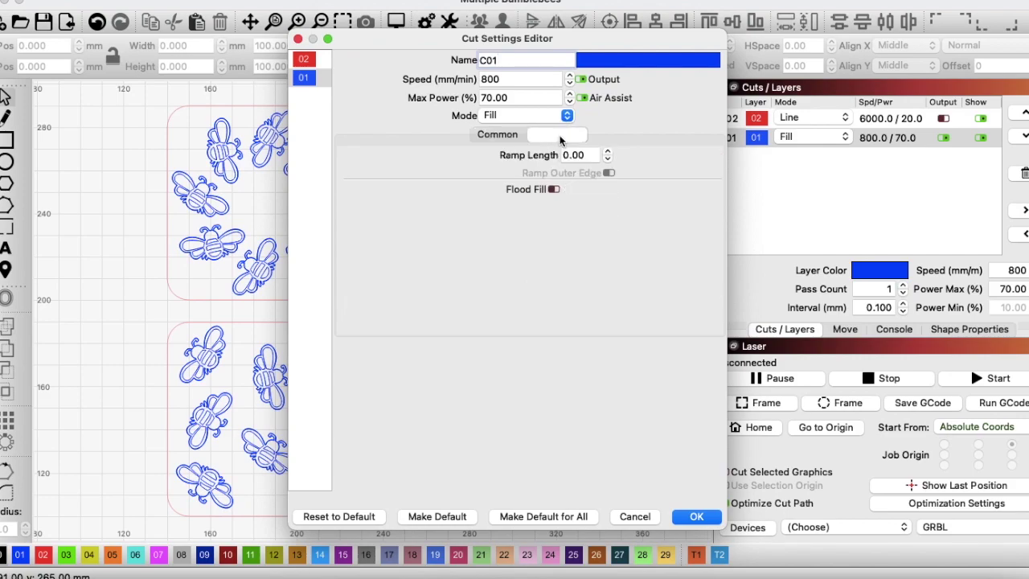
{"action": "left_click", "coordinate": [553, 190]}
{"action": "left_click", "coordinate": [697, 518]}
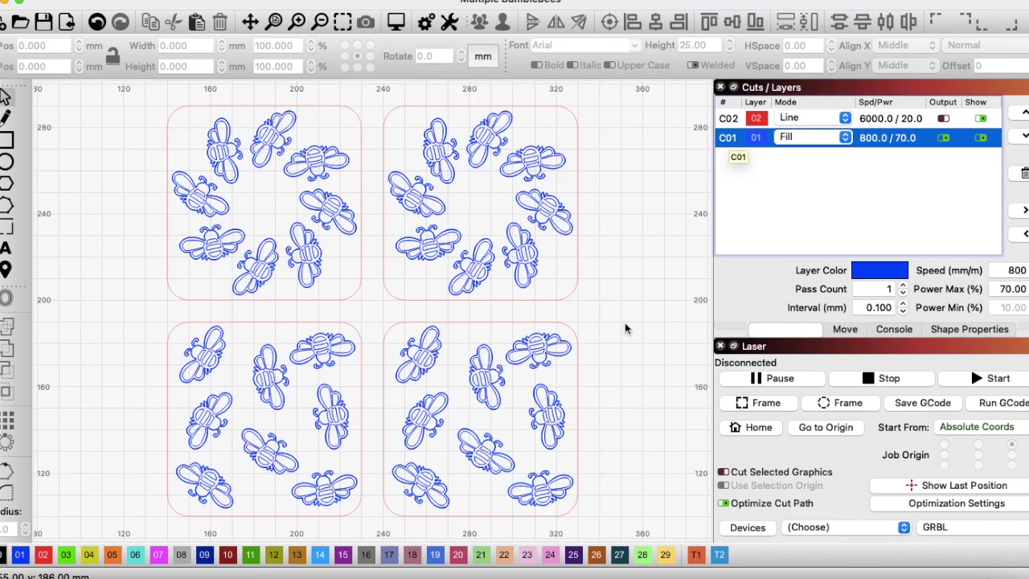
{"action": "left_click", "coordinate": [397, 22]}
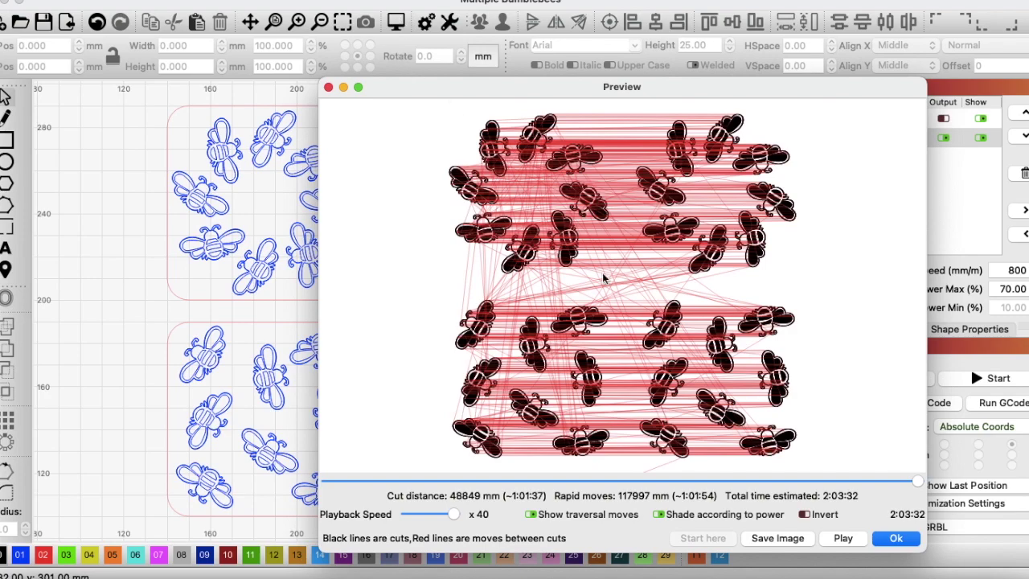
{"action": "left_click", "coordinate": [891, 539]}
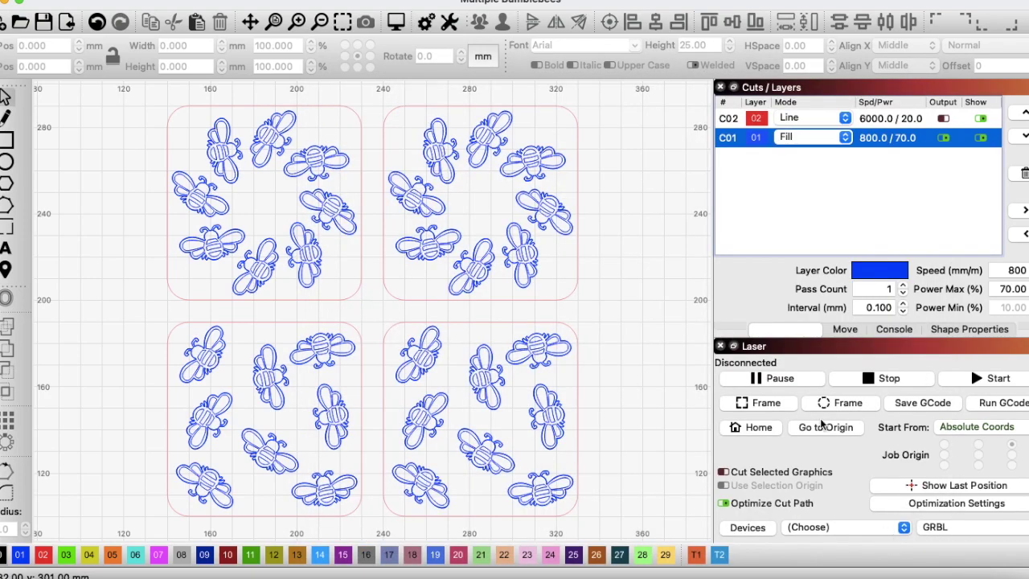
Switch C01 to Fill groups together and preview the 1:30:57 estimate.
{"action": "double_click", "coordinate": [725, 140]}
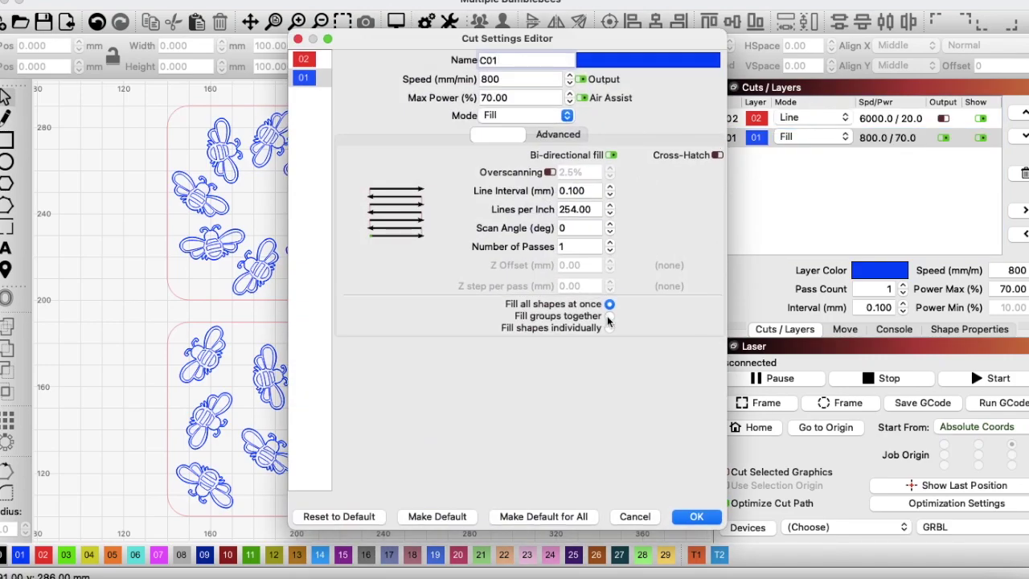
{"action": "left_click", "coordinate": [565, 138]}
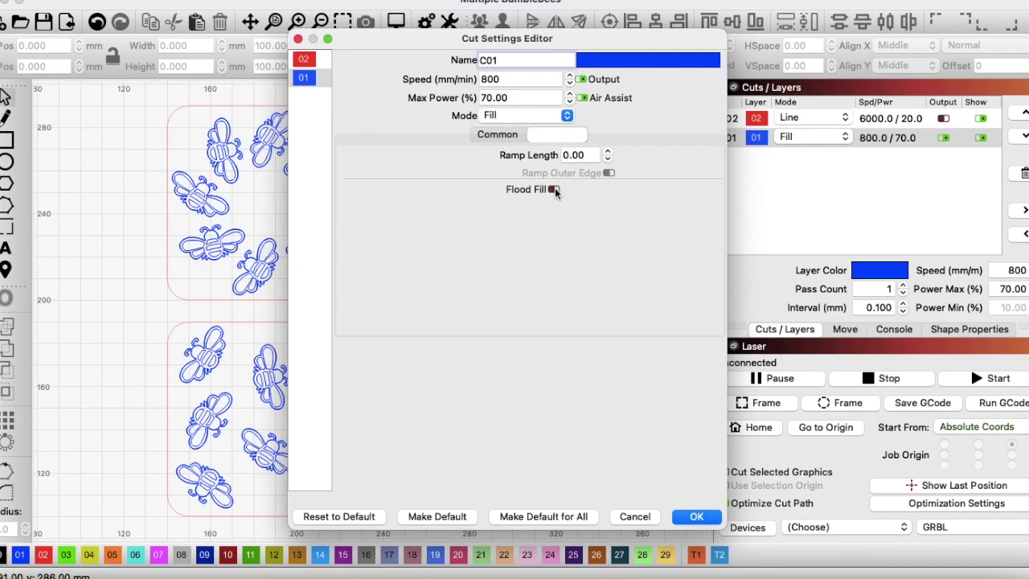
{"action": "left_click", "coordinate": [692, 516]}
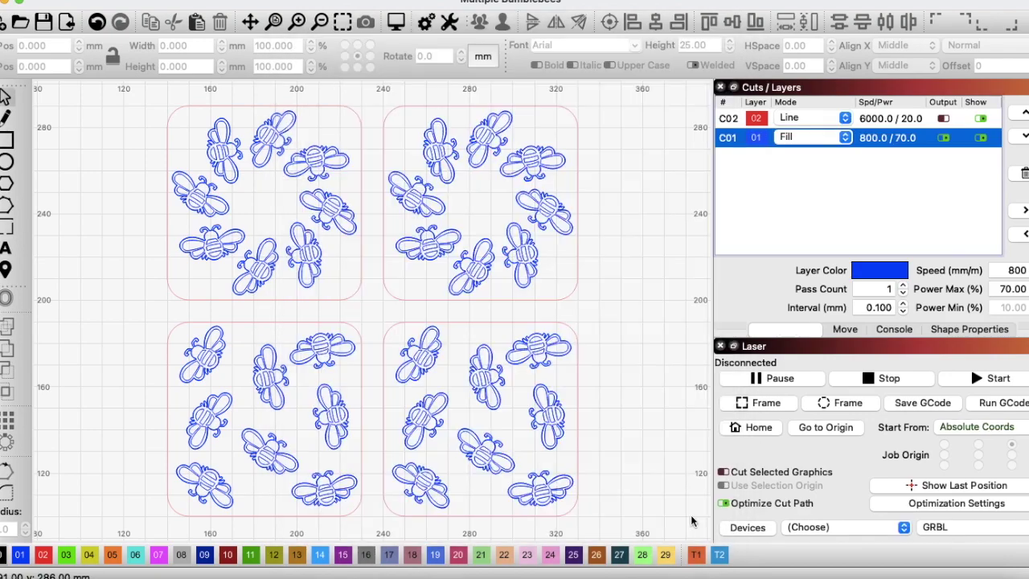
{"action": "left_click", "coordinate": [394, 24]}
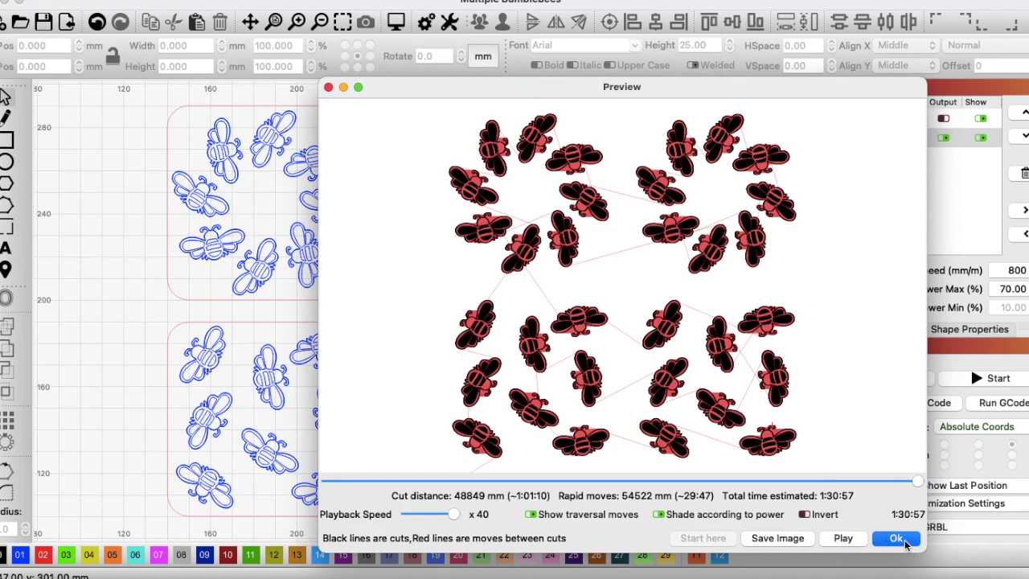
{"action": "left_click", "coordinate": [896, 537]}
Turn Flood Fill back on for group-filled C01 and preview the 1:14:23 estimate.
{"action": "double_click", "coordinate": [727, 138]}
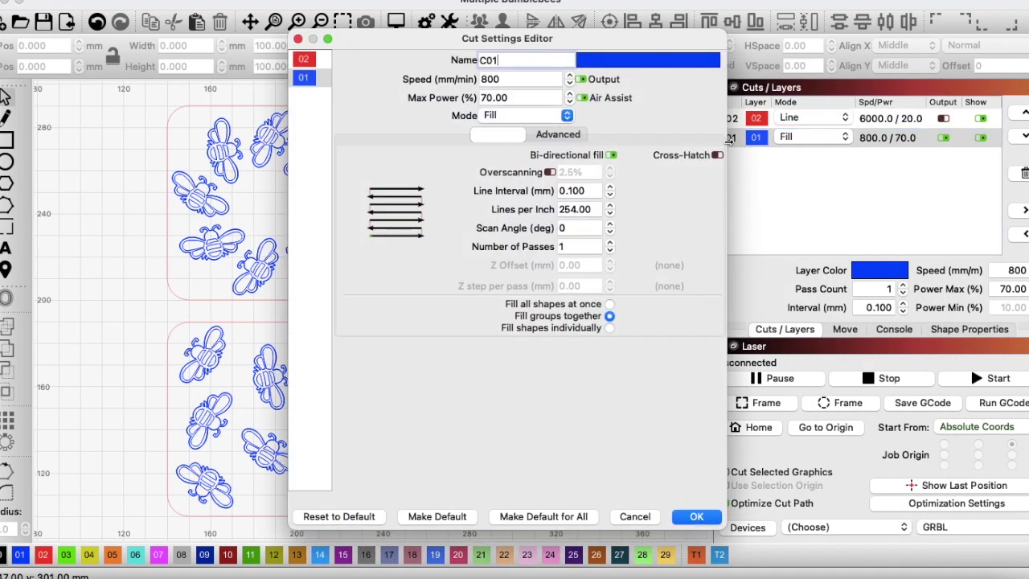
{"action": "left_click", "coordinate": [563, 136]}
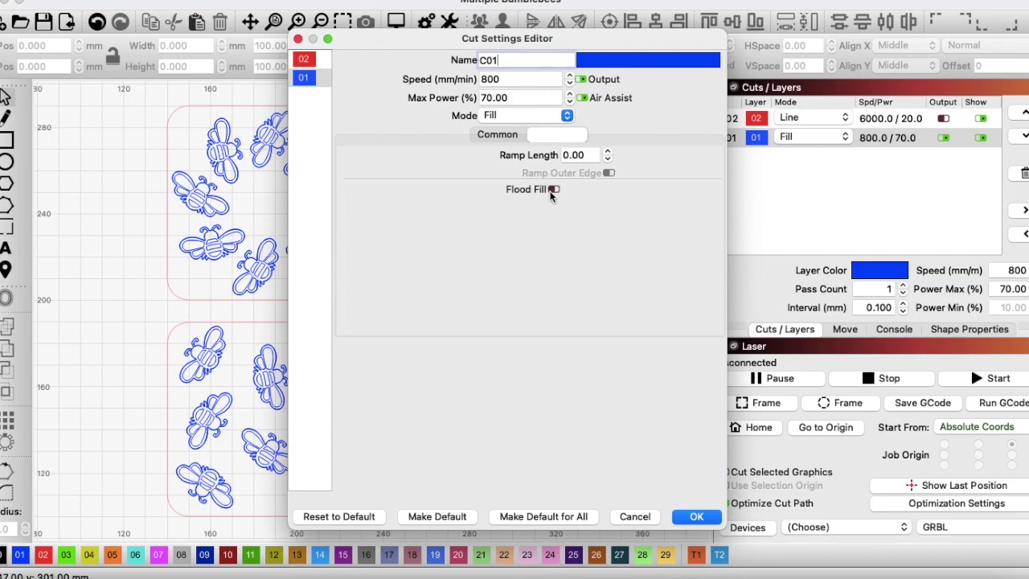
{"action": "left_click", "coordinate": [551, 194]}
{"action": "left_click", "coordinate": [696, 519]}
{"action": "left_click", "coordinate": [395, 22]}
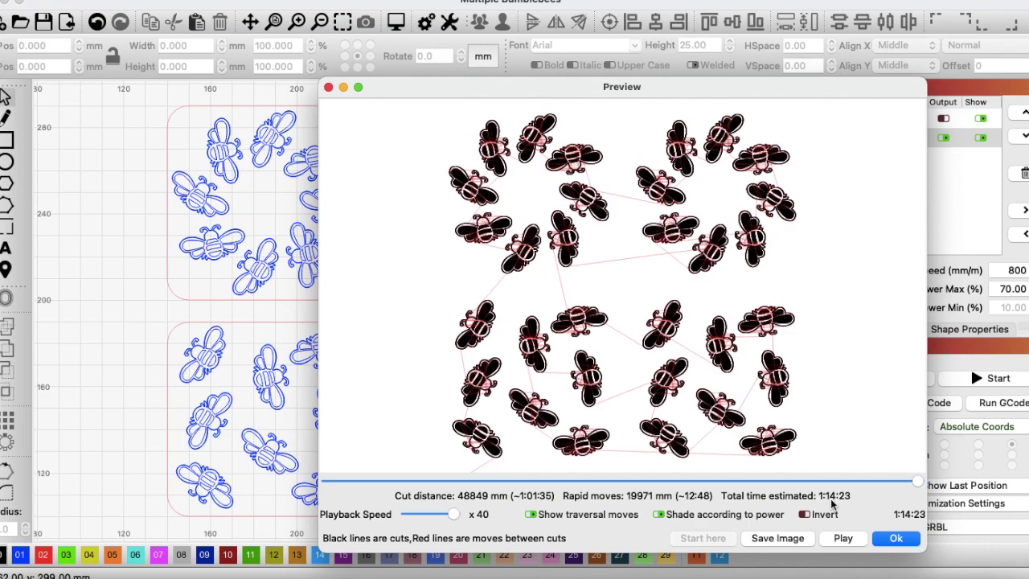
Close the 1:14:23 preview and reopen C01's cut settings.
{"action": "left_click", "coordinate": [894, 537]}
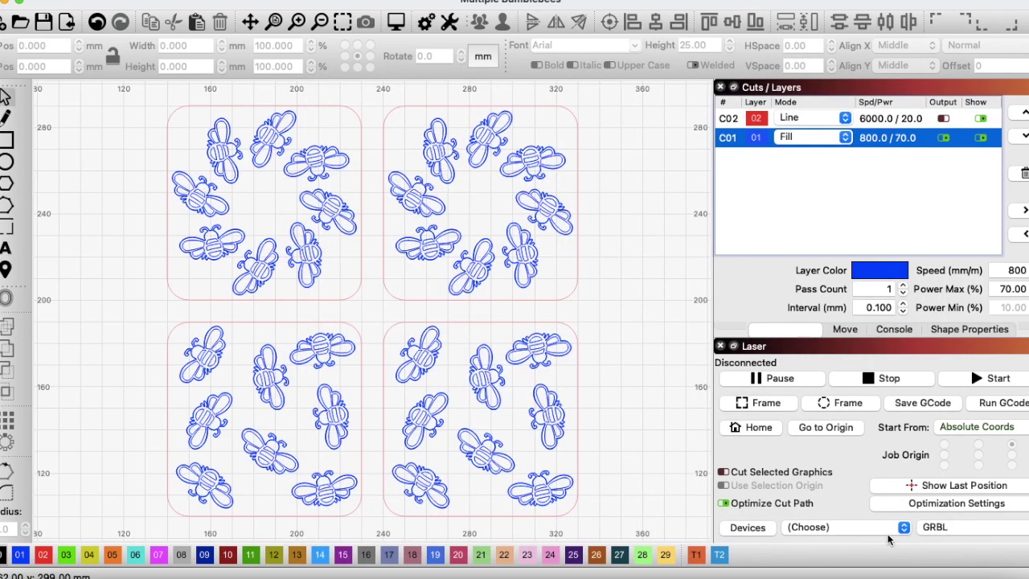
{"action": "double_click", "coordinate": [726, 140]}
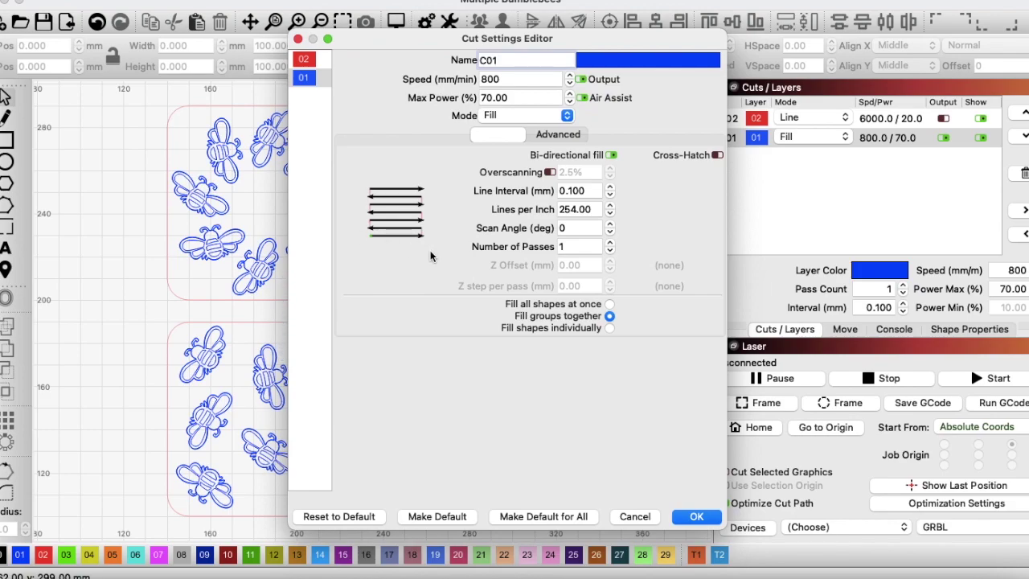
Raise the C01 fill scan angle from 0 to 45 degrees and apply it.
{"action": "left_click", "coordinate": [611, 225]}
{"action": "left_click", "coordinate": [610, 225]}
{"action": "left_click", "coordinate": [611, 225]}
{"action": "left_click", "coordinate": [610, 225]}
{"action": "left_click", "coordinate": [611, 225]}
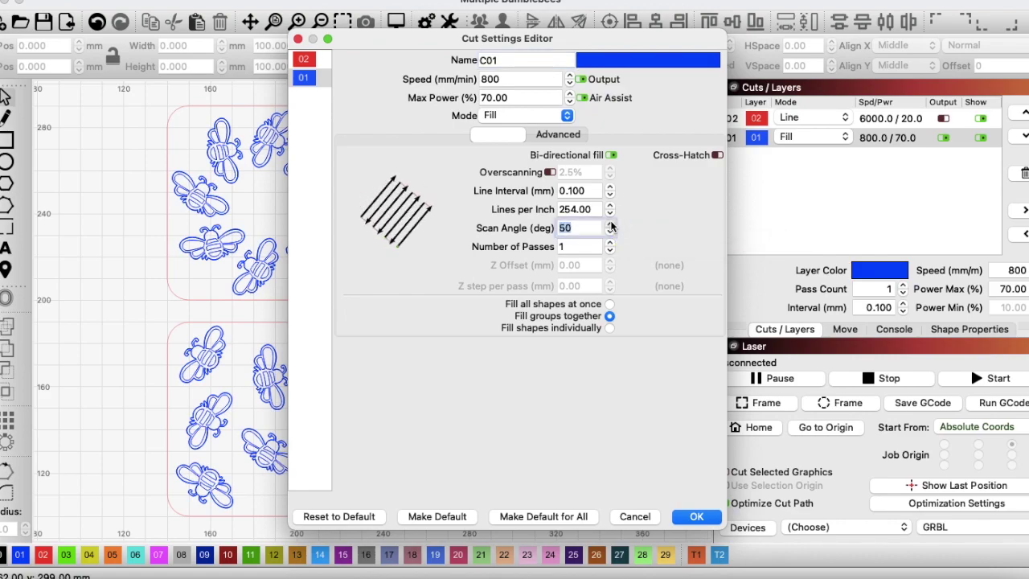
{"action": "left_click", "coordinate": [611, 232]}
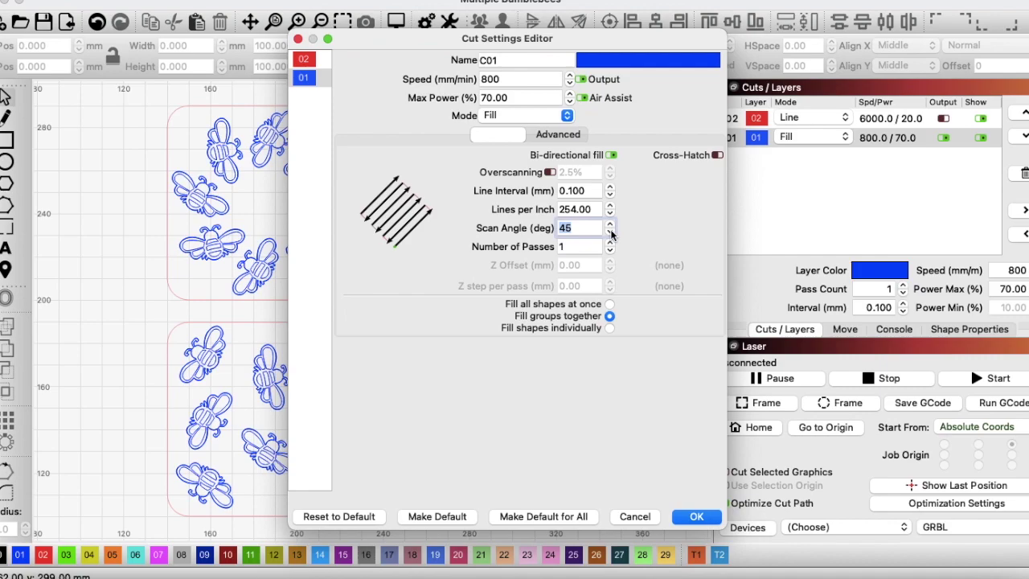
{"action": "left_click", "coordinate": [701, 517]}
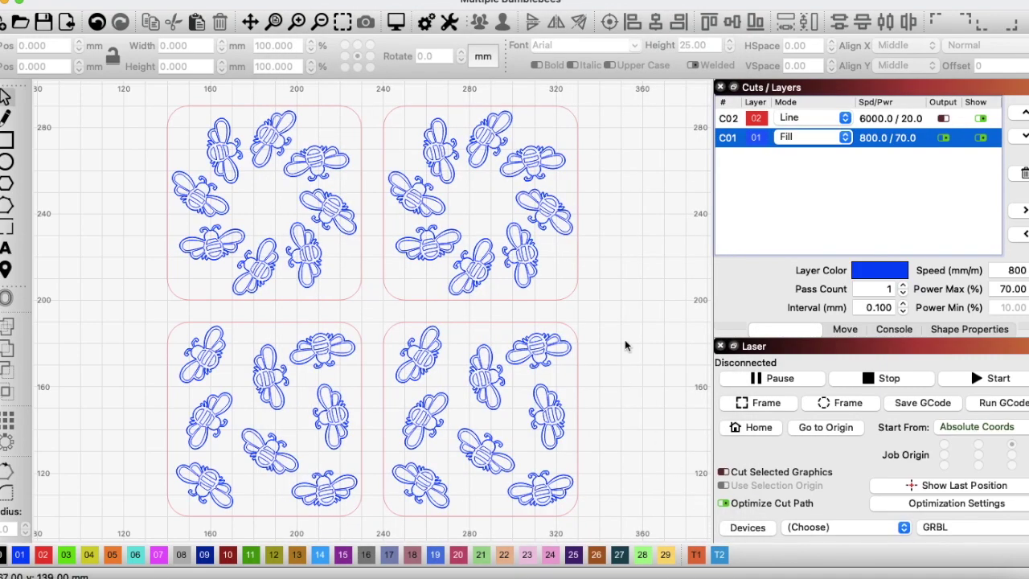
Deselect the layer, then preview and simulate the angled-fill bee job at 1:13:58.
{"action": "left_click", "coordinate": [623, 294]}
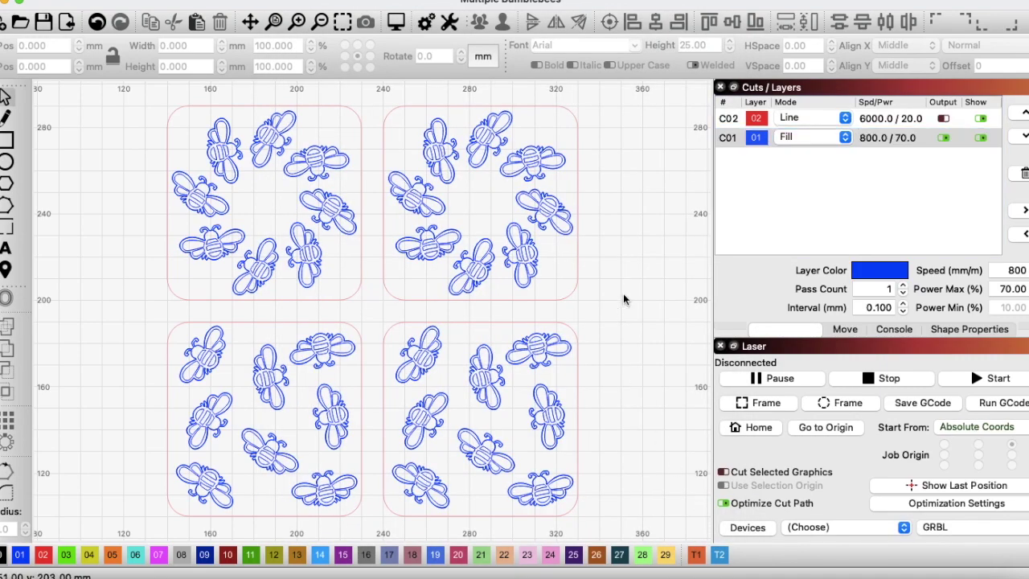
{"action": "left_click", "coordinate": [399, 22]}
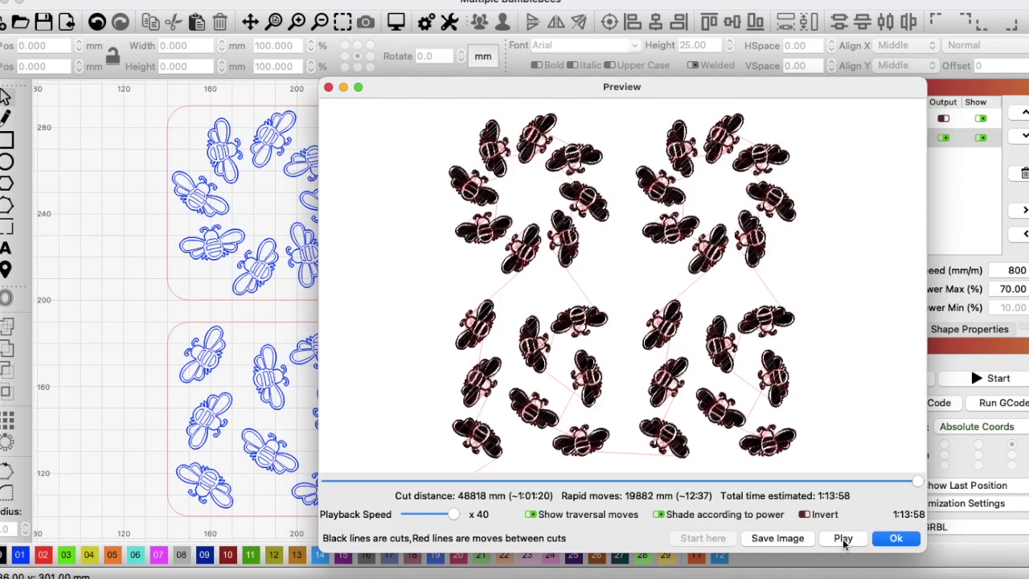
{"action": "left_click", "coordinate": [843, 540]}
{"action": "left_click", "coordinate": [892, 538]}
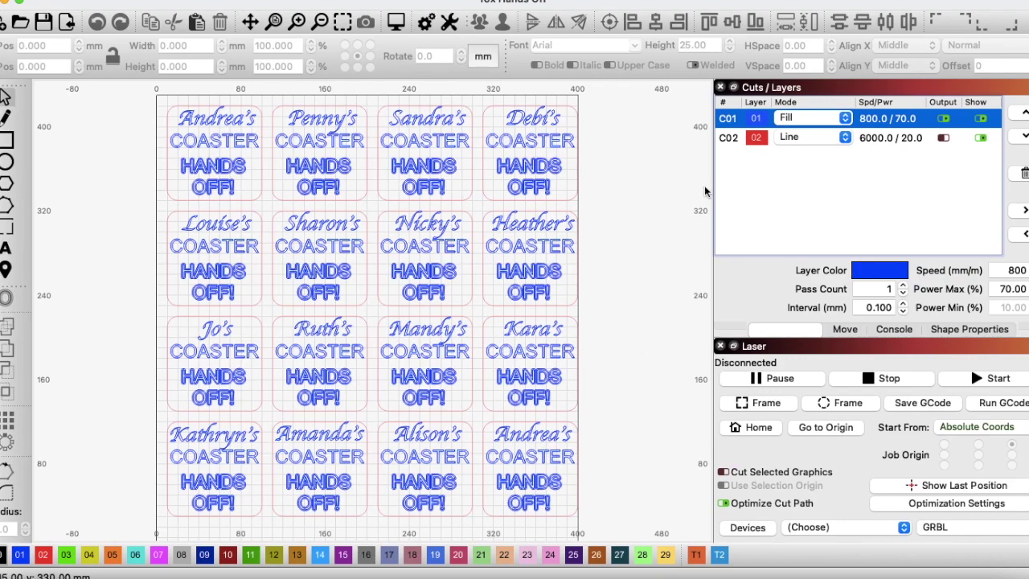
Open the Cut Settings Editor for the coaster's C01 fill layer.
{"action": "double_click", "coordinate": [725, 122]}
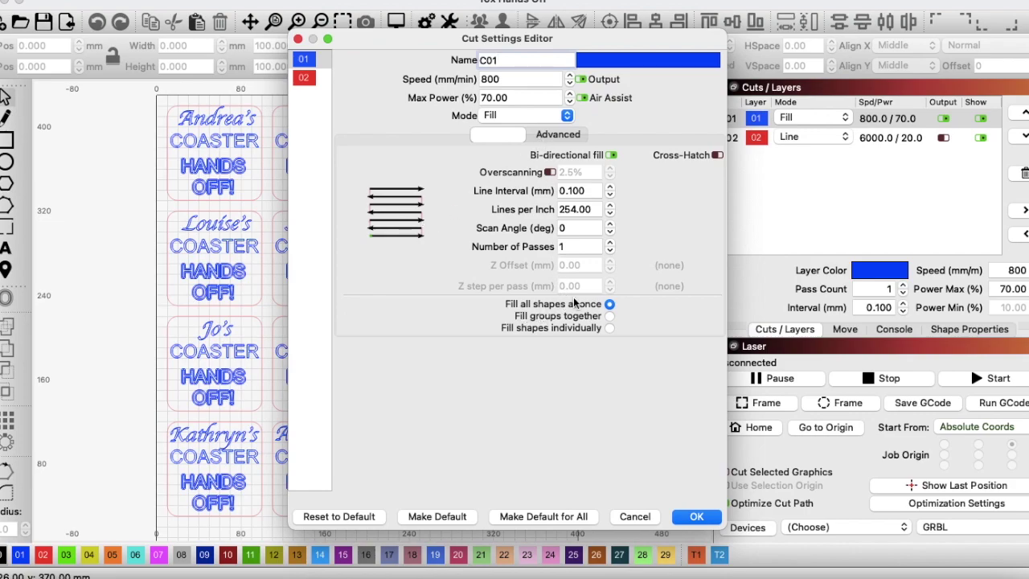
{"action": "left_click", "coordinate": [544, 137]}
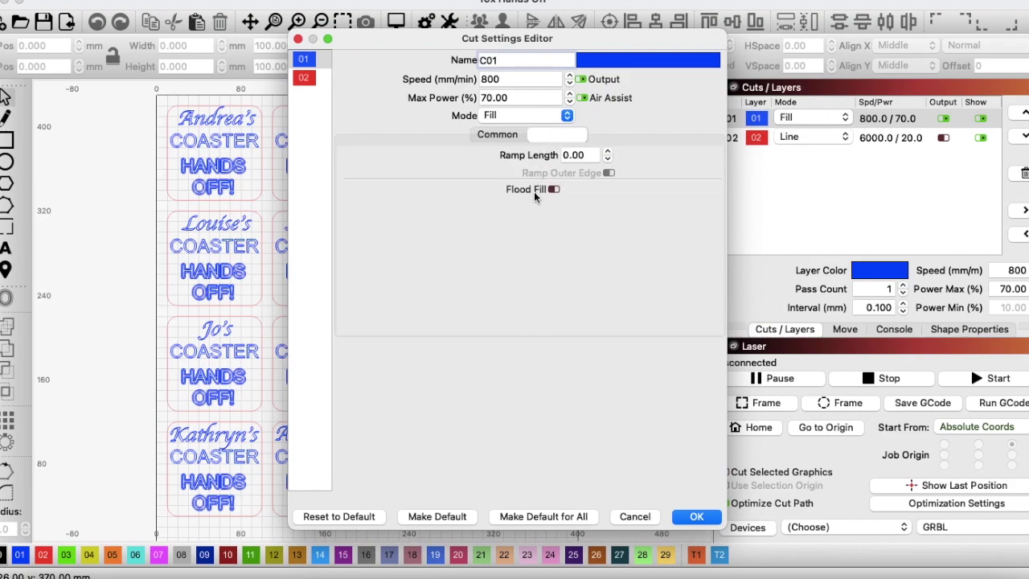
{"action": "left_click", "coordinate": [696, 517]}
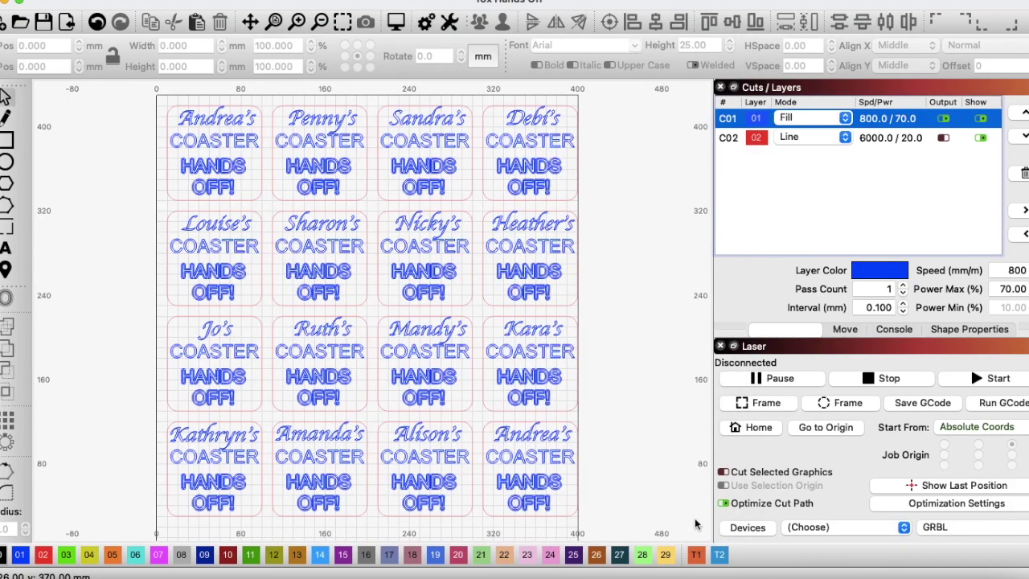
{"action": "left_click", "coordinate": [395, 23]}
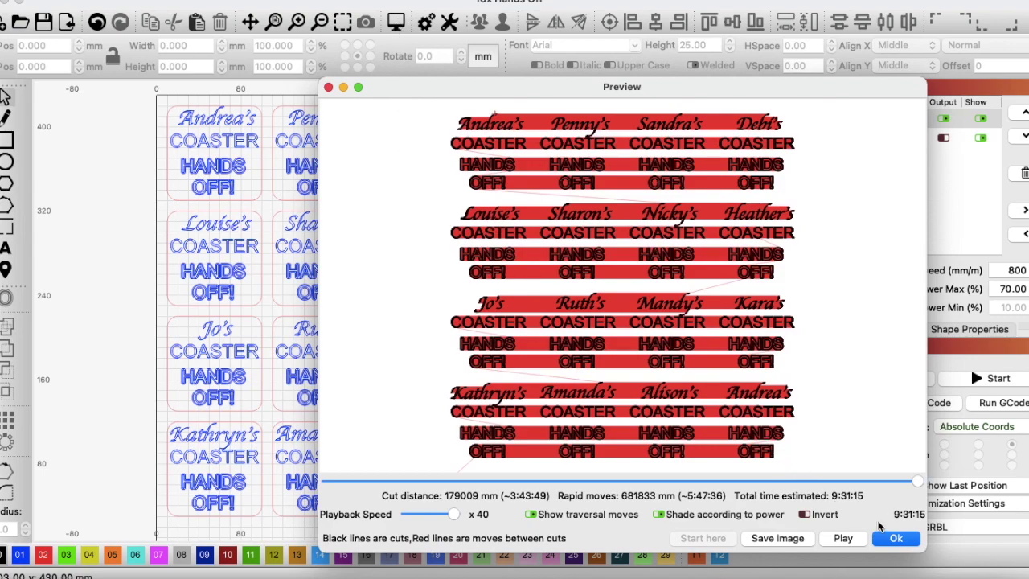
{"action": "left_click", "coordinate": [891, 538]}
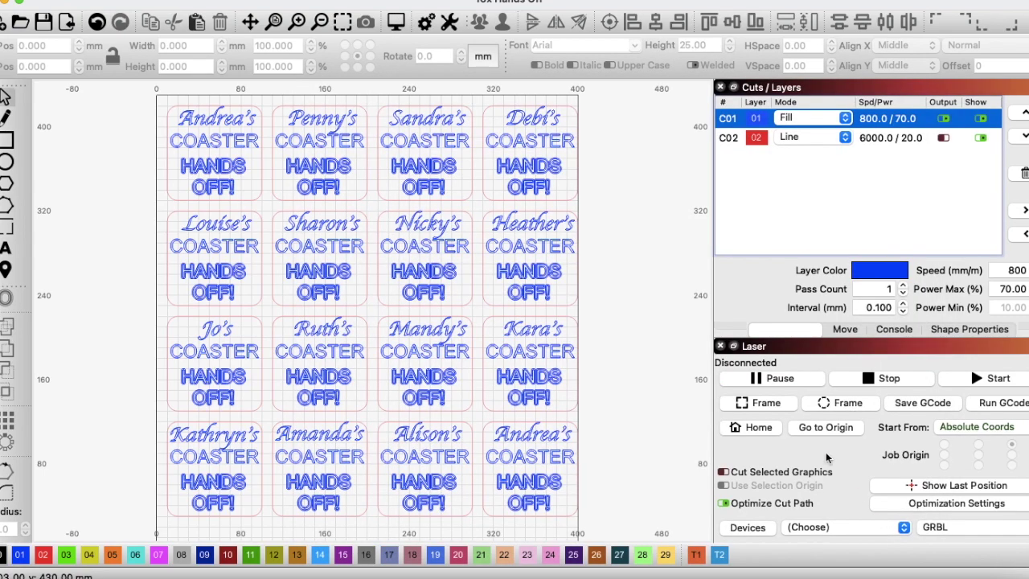
Set the C01 layer to fill groups together, keeping bi-directional fill on.
{"action": "double_click", "coordinate": [727, 121]}
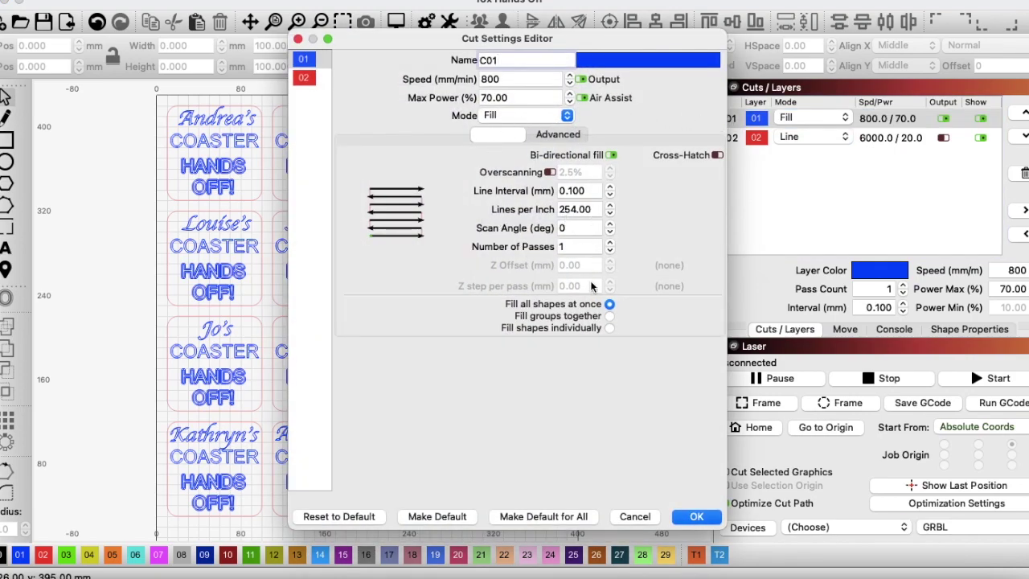
{"action": "left_click", "coordinate": [608, 316]}
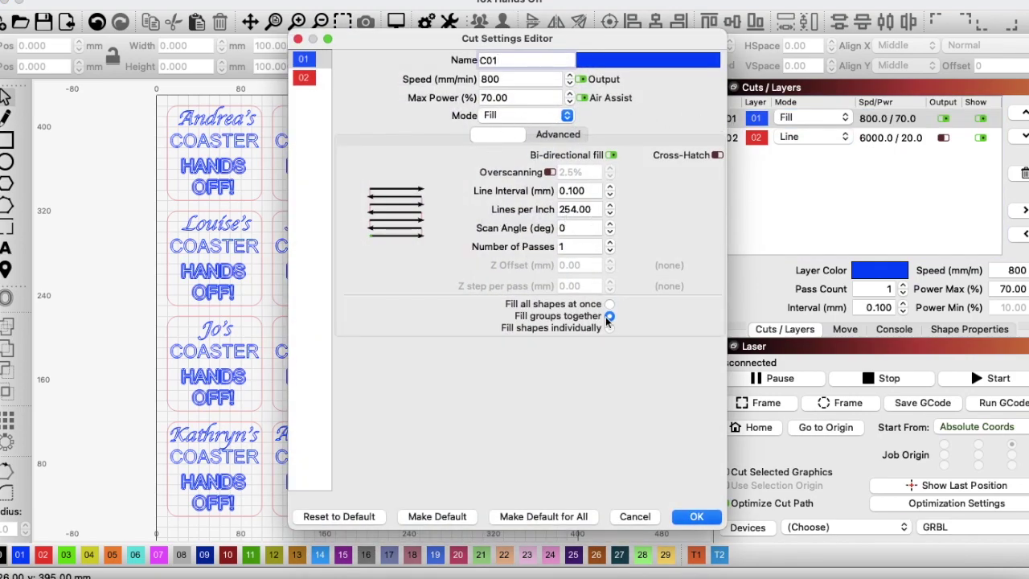
{"action": "left_click", "coordinate": [610, 155]}
{"action": "left_click", "coordinate": [610, 155]}
Enable Flood Fill for C01 and preview the new 4:34:17 time estimate.
{"action": "left_click", "coordinate": [552, 137]}
{"action": "left_click", "coordinate": [553, 190]}
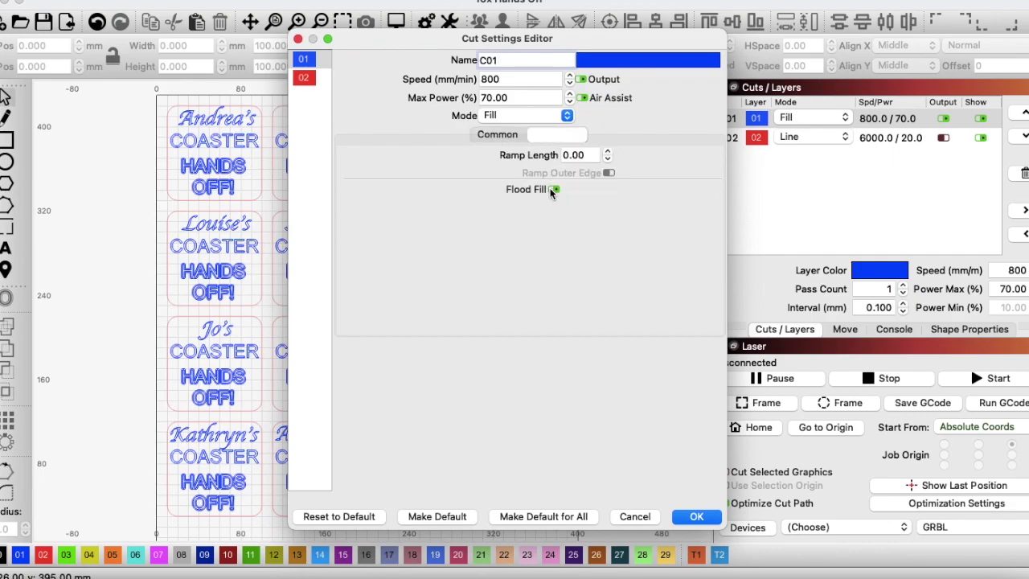
{"action": "left_click", "coordinate": [701, 517]}
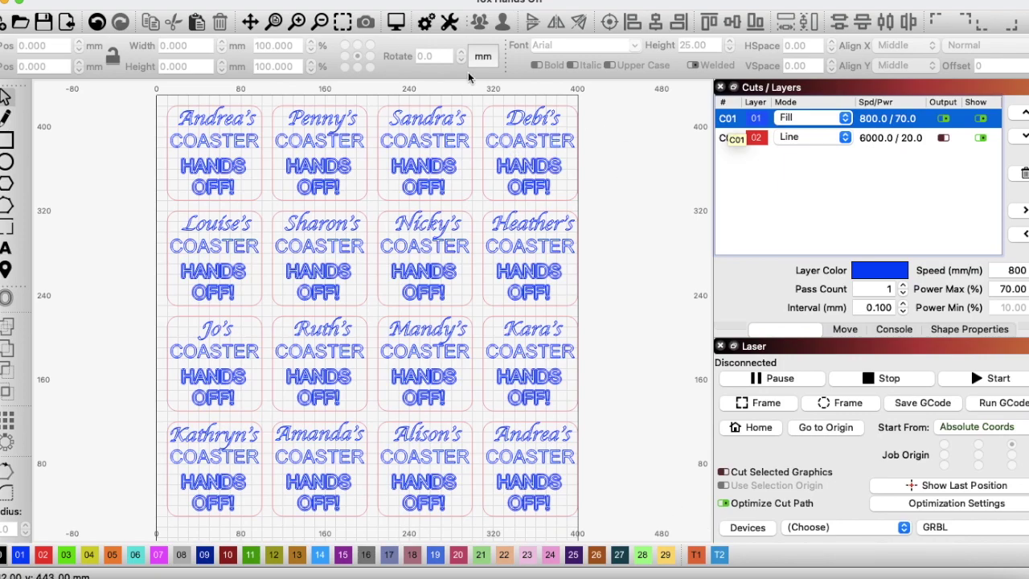
{"action": "left_click", "coordinate": [396, 23]}
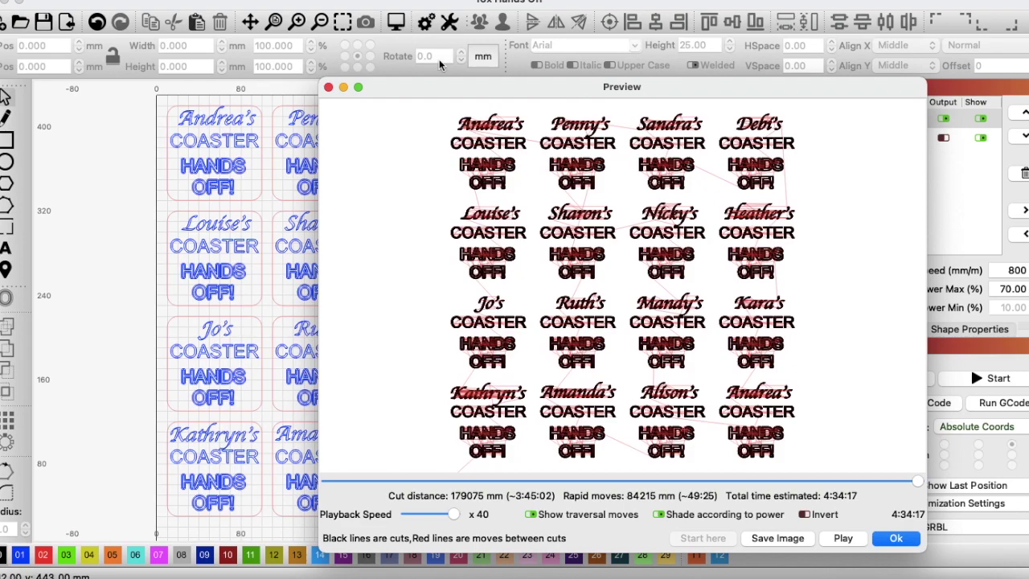
{"action": "left_click", "coordinate": [897, 539]}
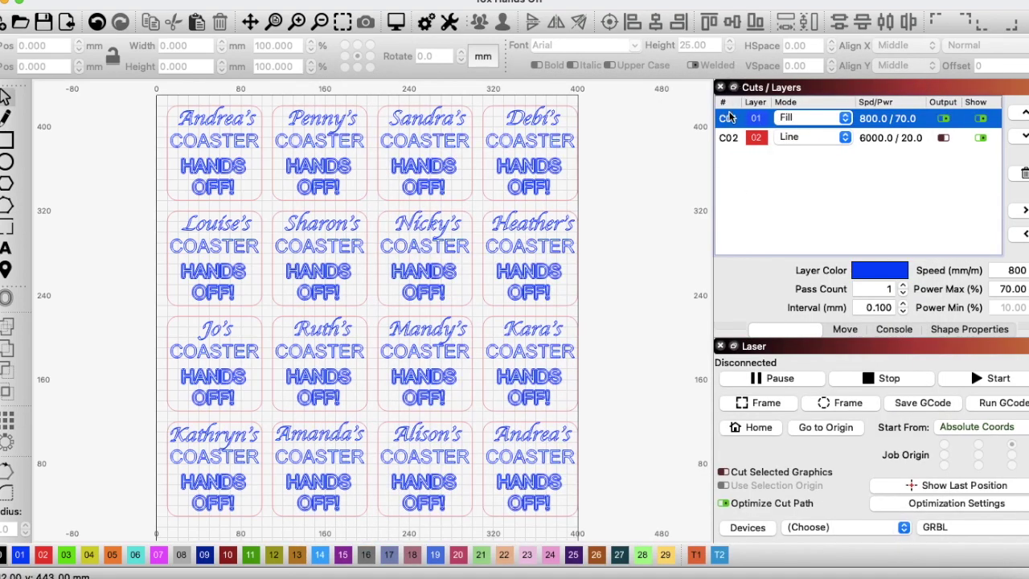
{"action": "left_click", "coordinate": [728, 119]}
Give C01 a 90° scan angle filling shapes individually, then preview the 4:08:06 estimate.
{"action": "double_click", "coordinate": [727, 119]}
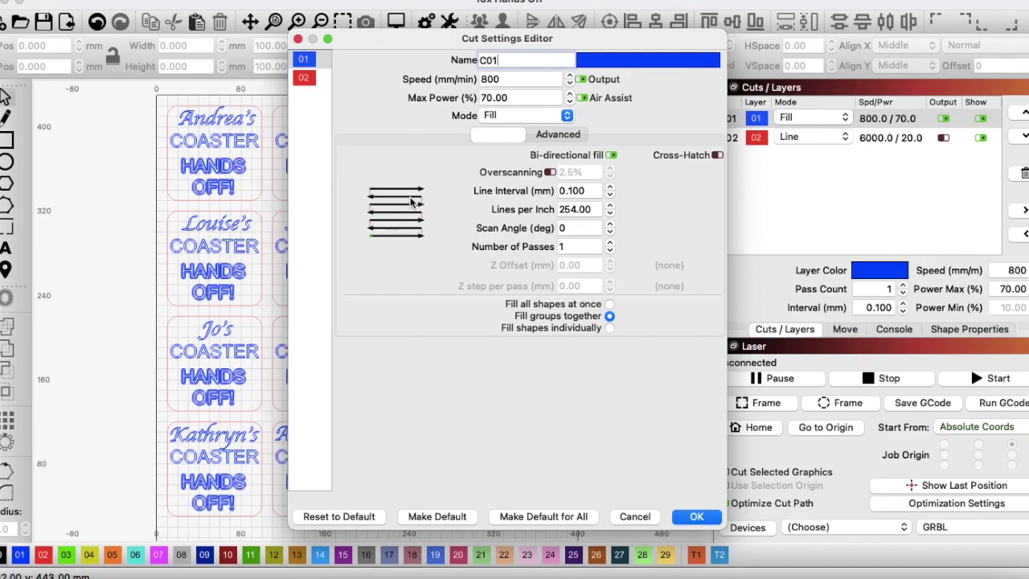
{"action": "left_click", "coordinate": [610, 224]}
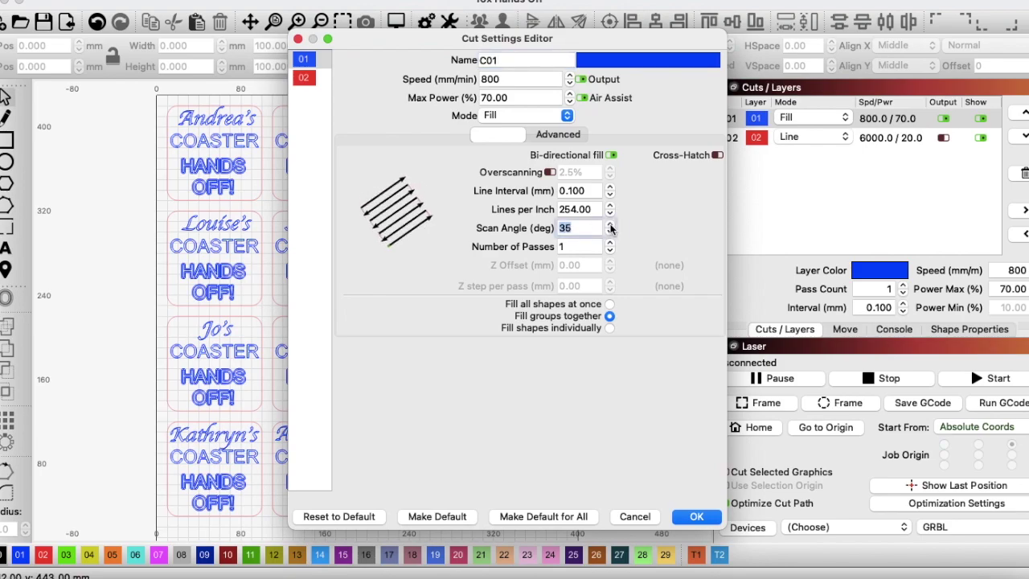
{"action": "left_click_drag", "start_coordinate": [610, 227], "coordinate": [610, 228]}
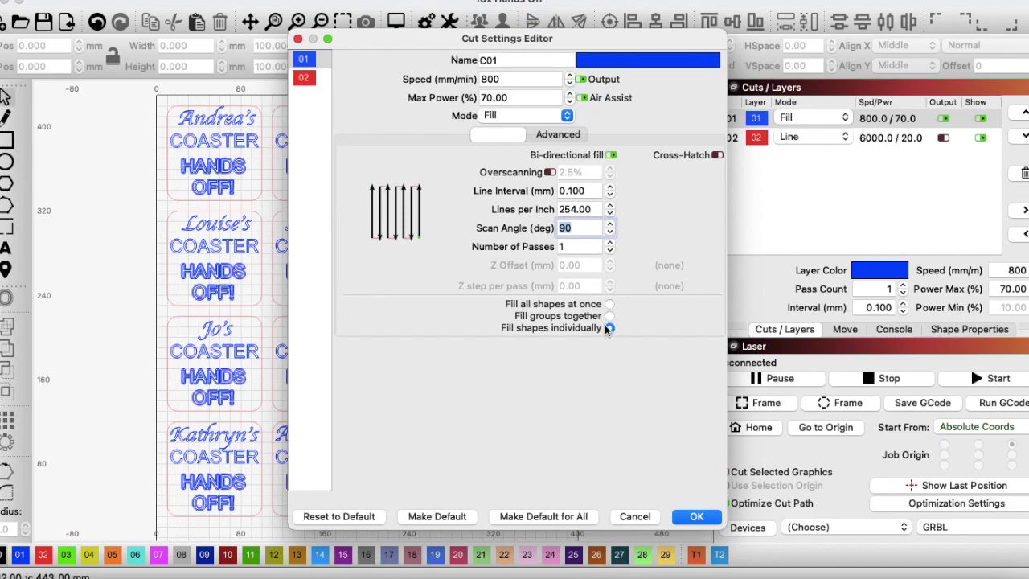
{"action": "left_click", "coordinate": [547, 135]}
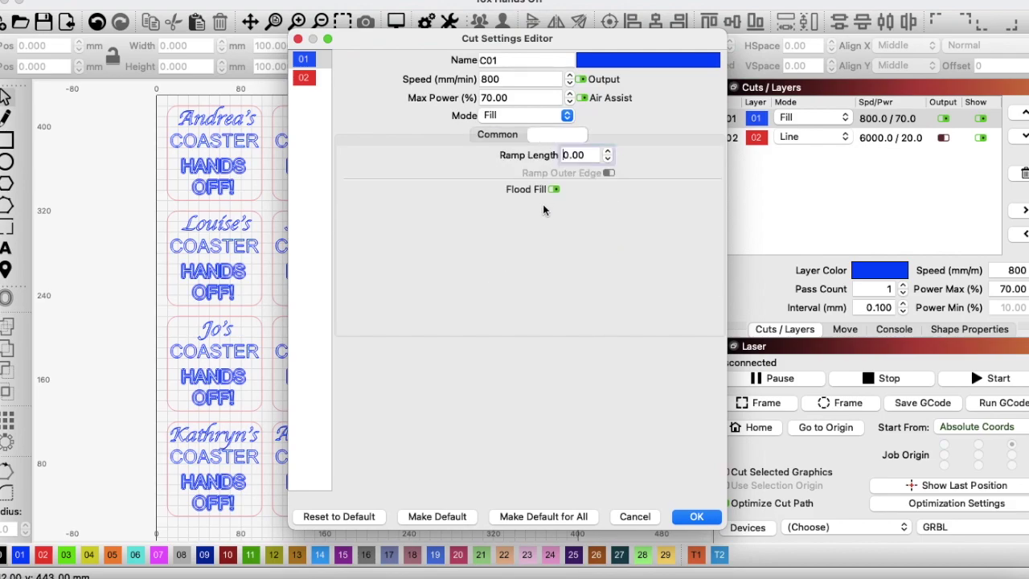
{"action": "left_click", "coordinate": [696, 516]}
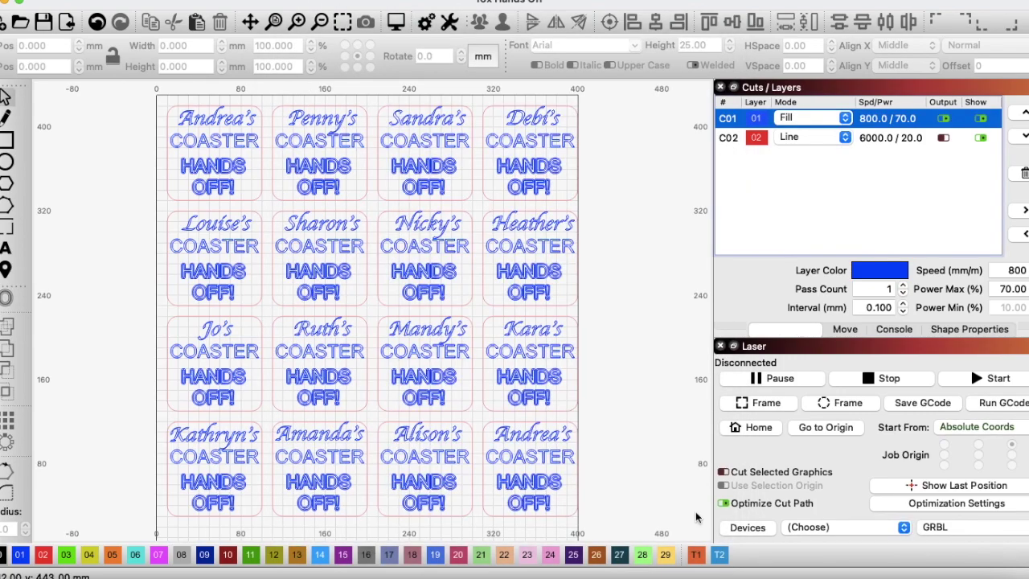
{"action": "left_click", "coordinate": [397, 22]}
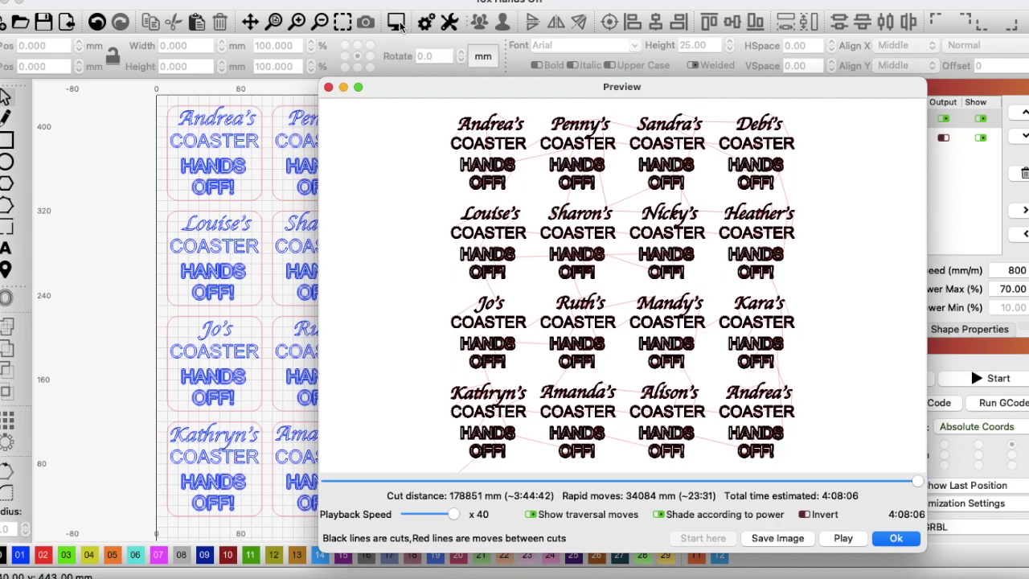